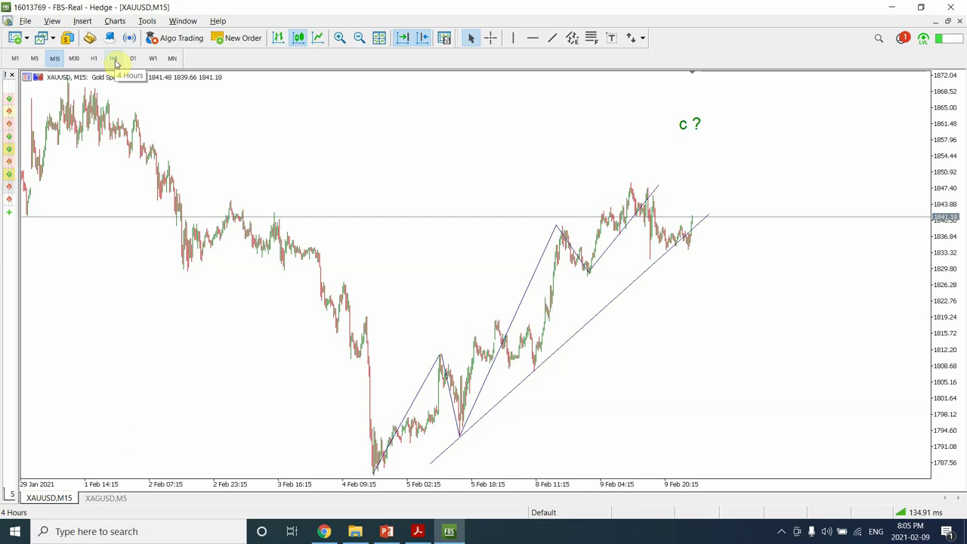
- Switch the XAUUSD chart from M15 to H4, then to the D1 daily timeframe
{"action": "left_click", "coordinate": [114, 60]}
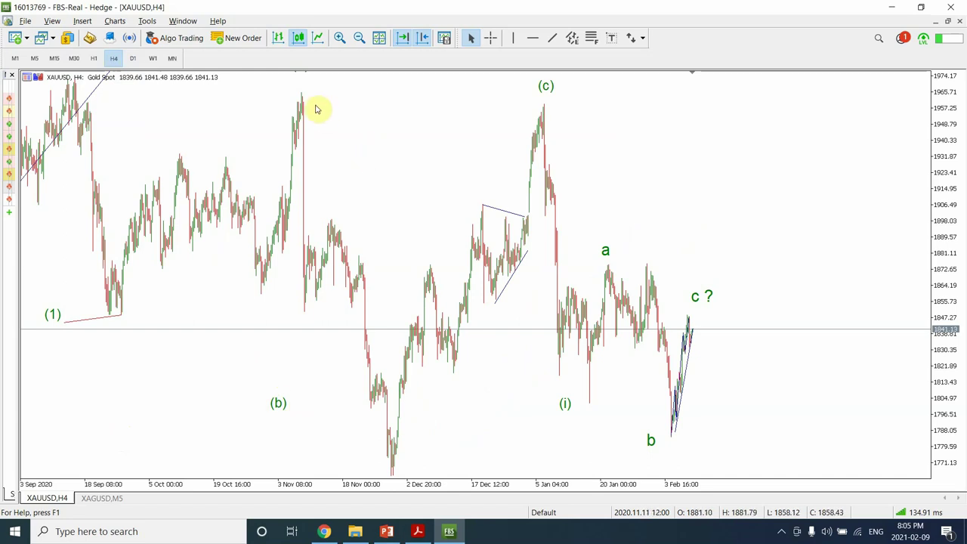
{"action": "left_click", "coordinate": [134, 59]}
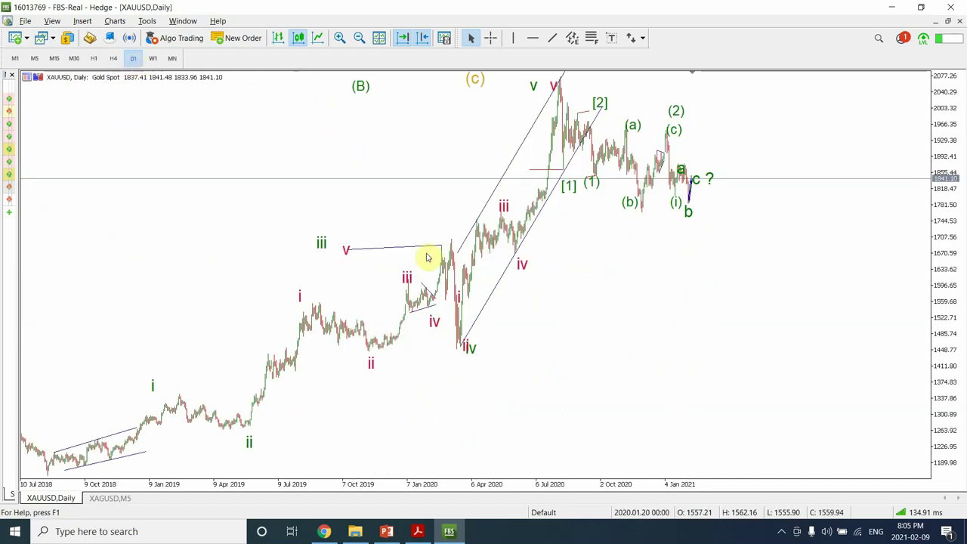
- Insert a Trend Moving Average with period 50, Simple method, Close price and a green line
{"action": "left_click", "coordinate": [82, 22]}
{"action": "mouse_move", "coordinate": [91, 36]}
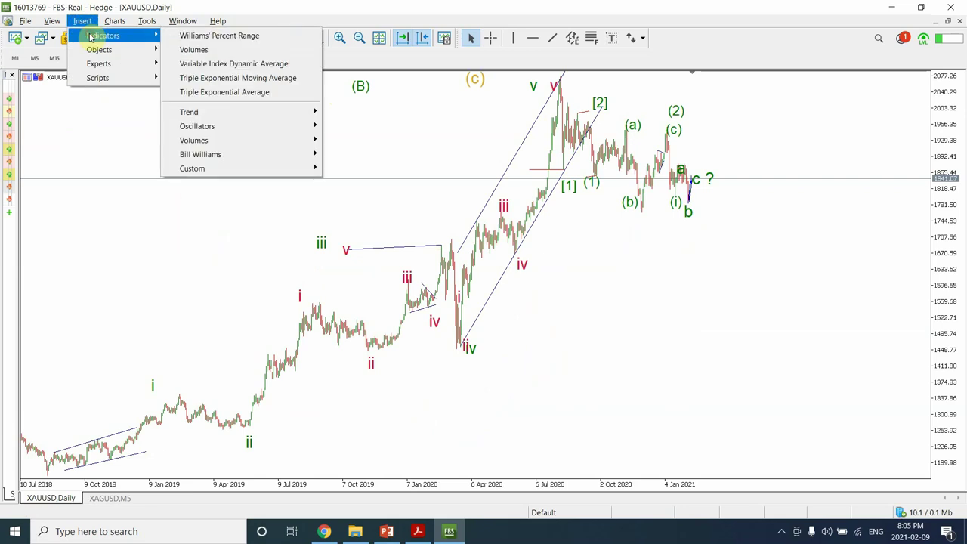
{"action": "mouse_move", "coordinate": [225, 121]}
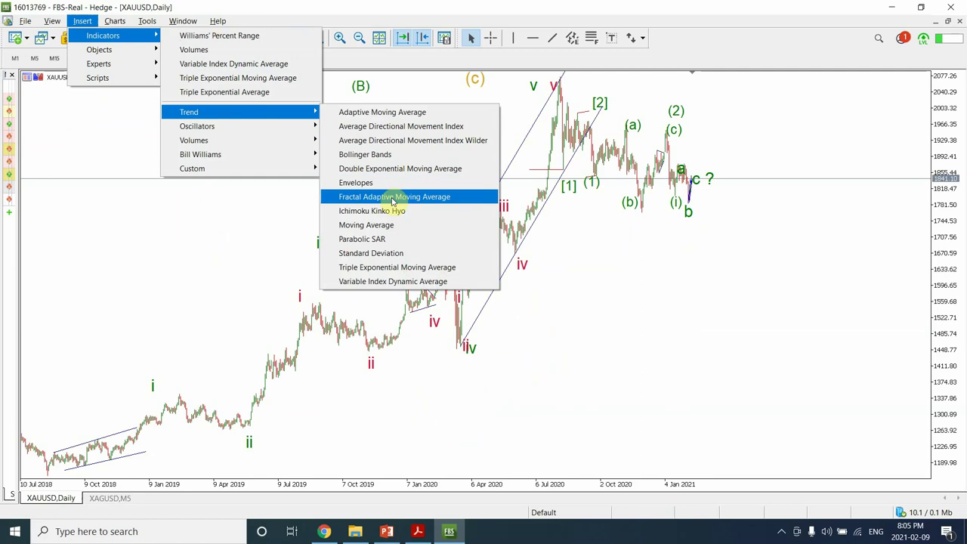
{"action": "left_click", "coordinate": [391, 227]}
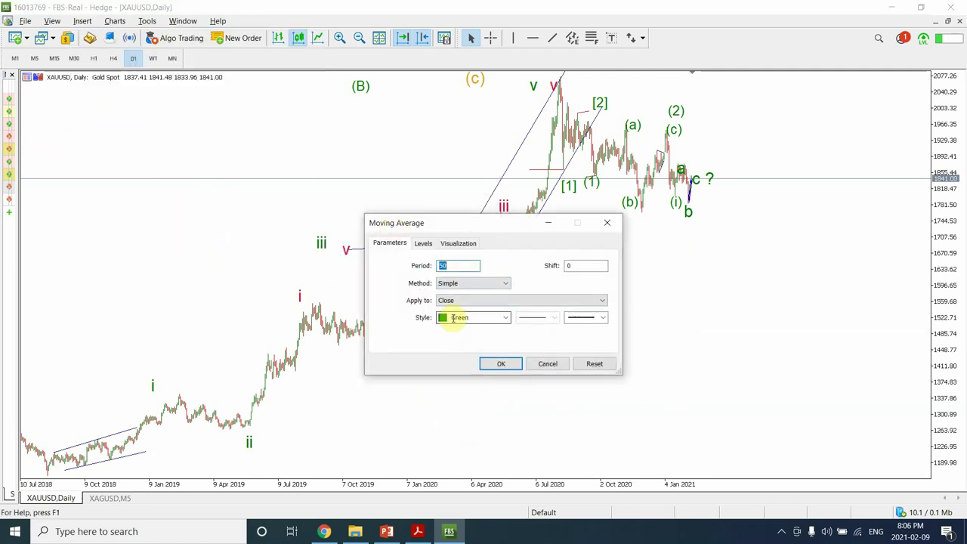
{"action": "left_click", "coordinate": [502, 365]}
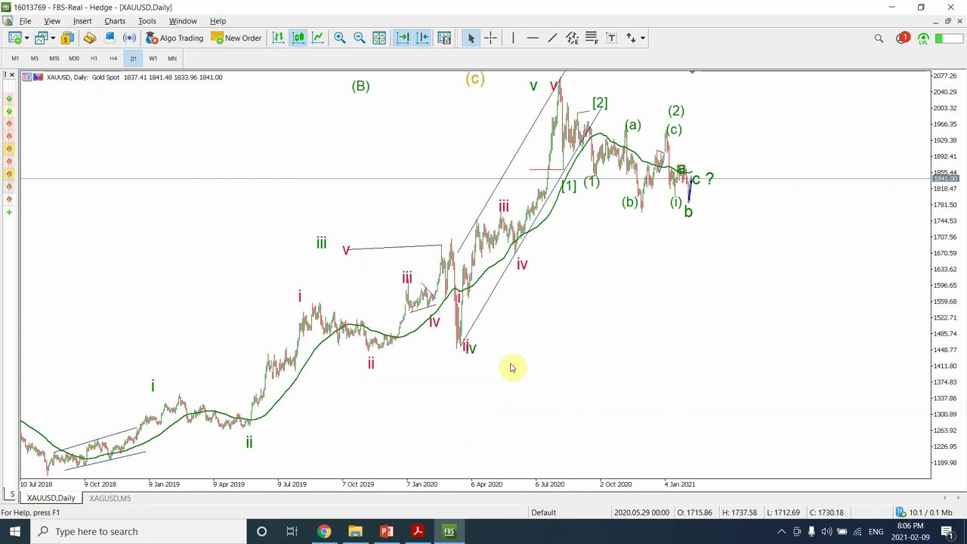
- Add a second Moving Average with period 200 in FireBrick dark red, then zoom out
{"action": "left_click", "coordinate": [78, 23]}
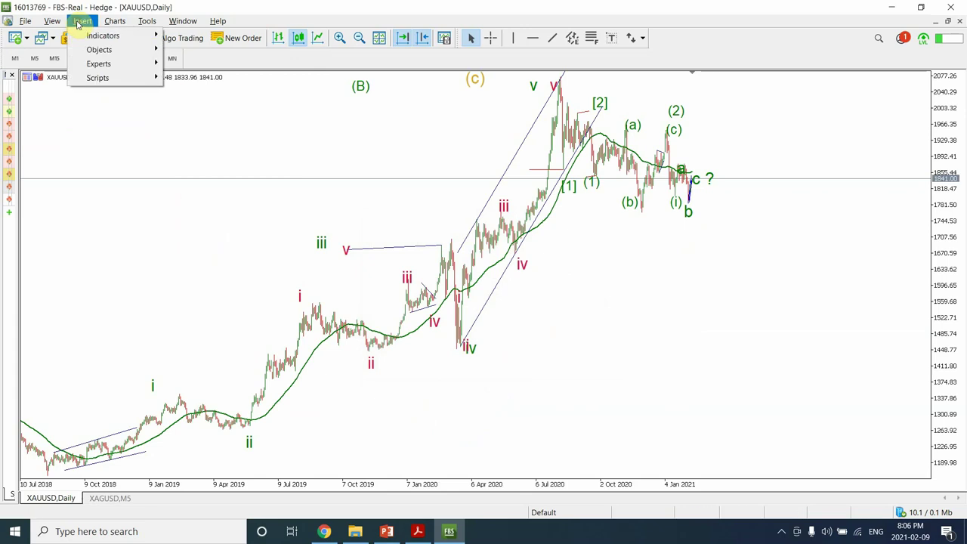
{"action": "mouse_move", "coordinate": [91, 38]}
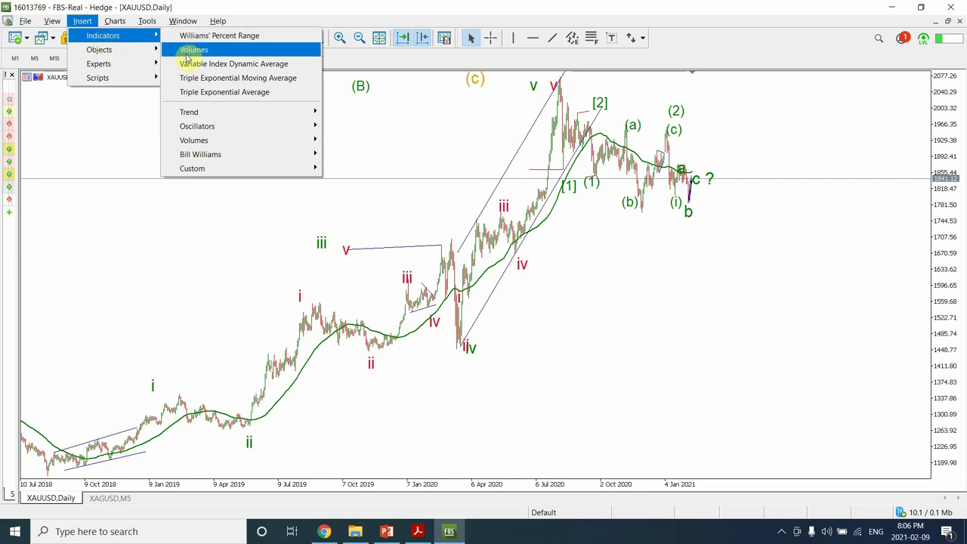
{"action": "mouse_move", "coordinate": [213, 115]}
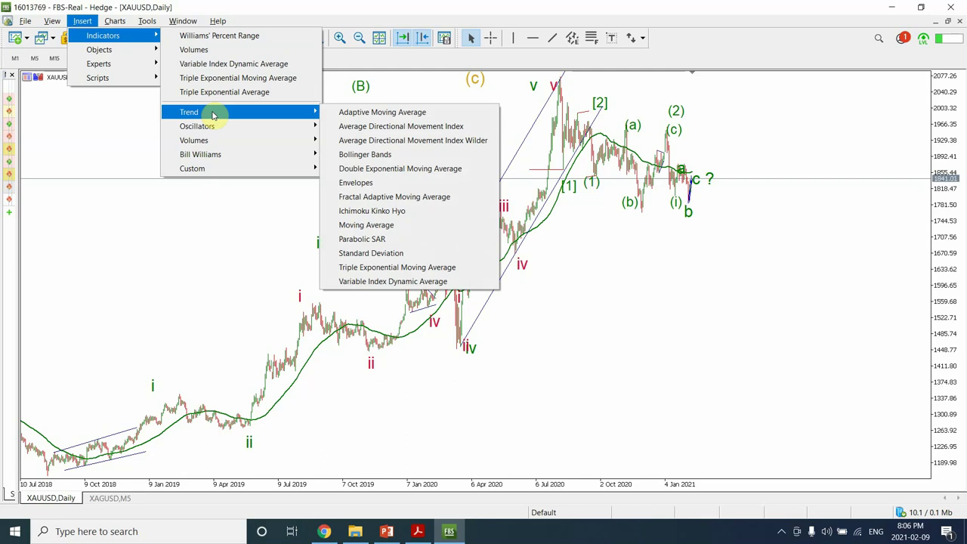
{"action": "left_click", "coordinate": [386, 225]}
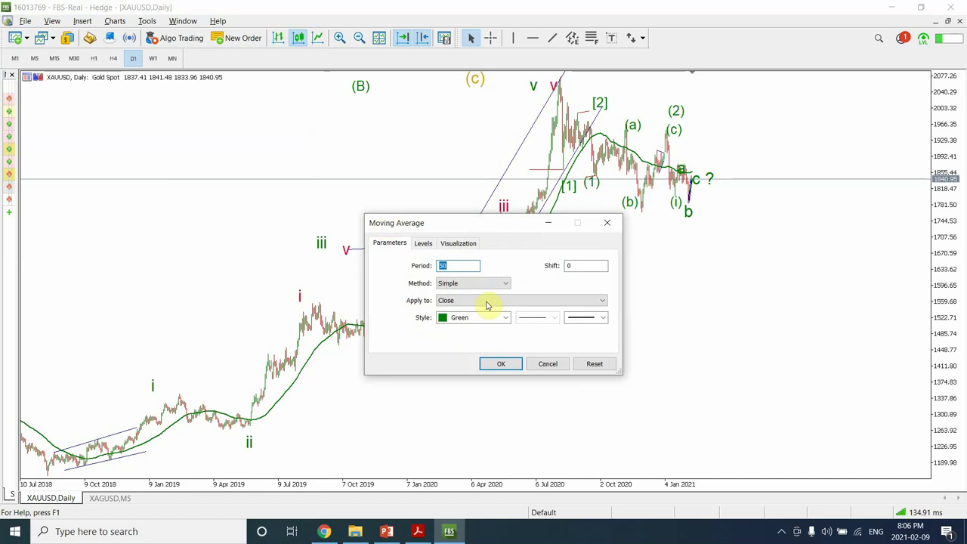
{"action": "key", "text": "BackSpace"}
{"action": "type", "text": "200"}
{"action": "left_click", "coordinate": [507, 318]}
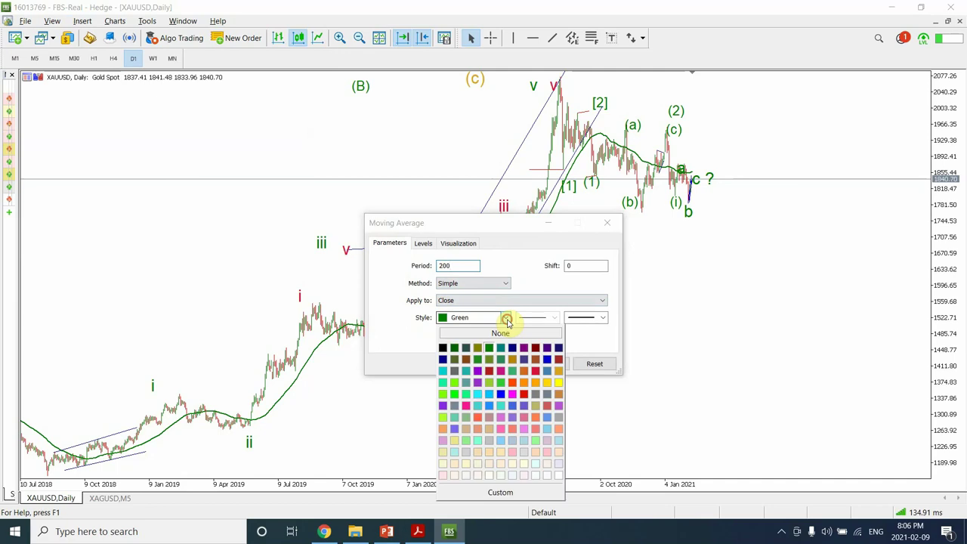
{"action": "left_click", "coordinate": [490, 371]}
{"action": "left_click", "coordinate": [505, 366]}
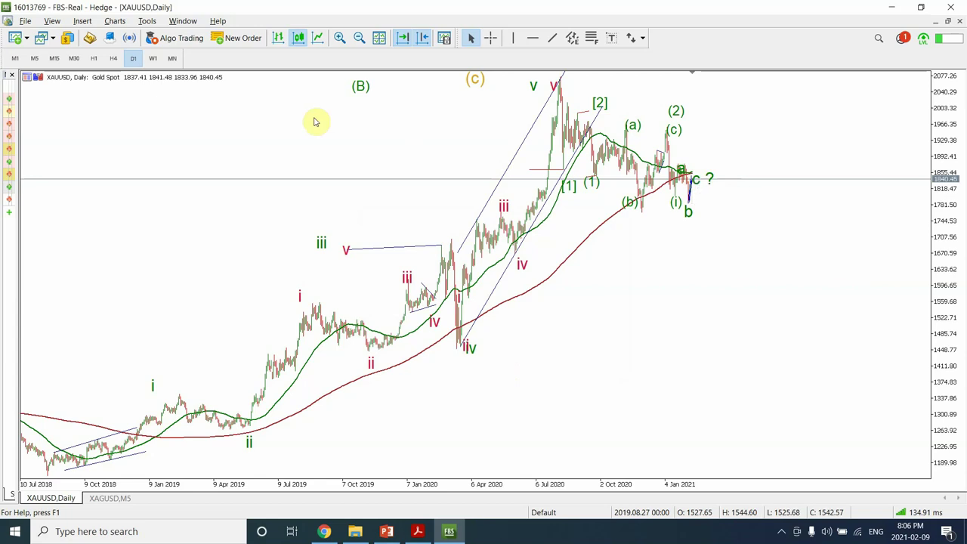
{"action": "left_click", "coordinate": [360, 38]}
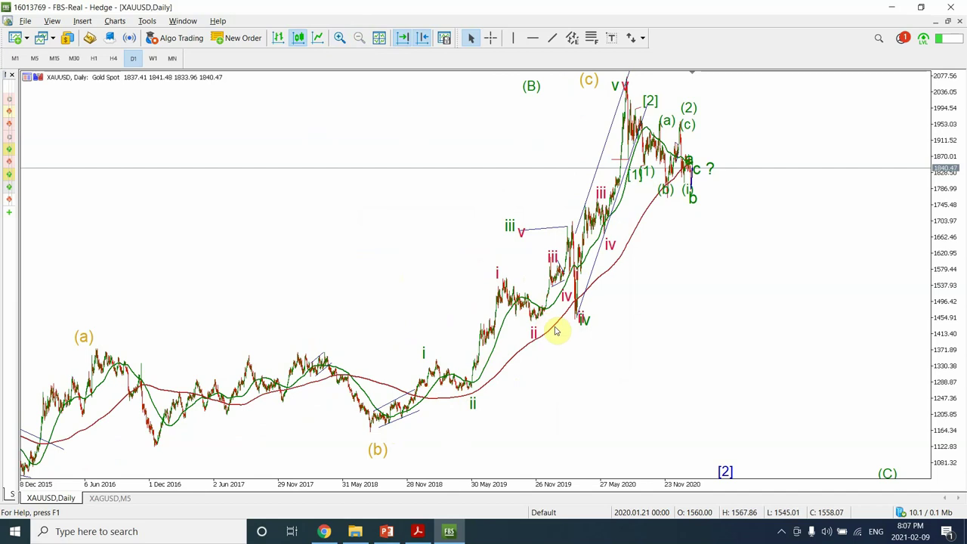
- Zoom in twice to focus on the late-2019 to January 2021 gold rally
{"action": "mouse_move", "coordinate": [555, 331]}
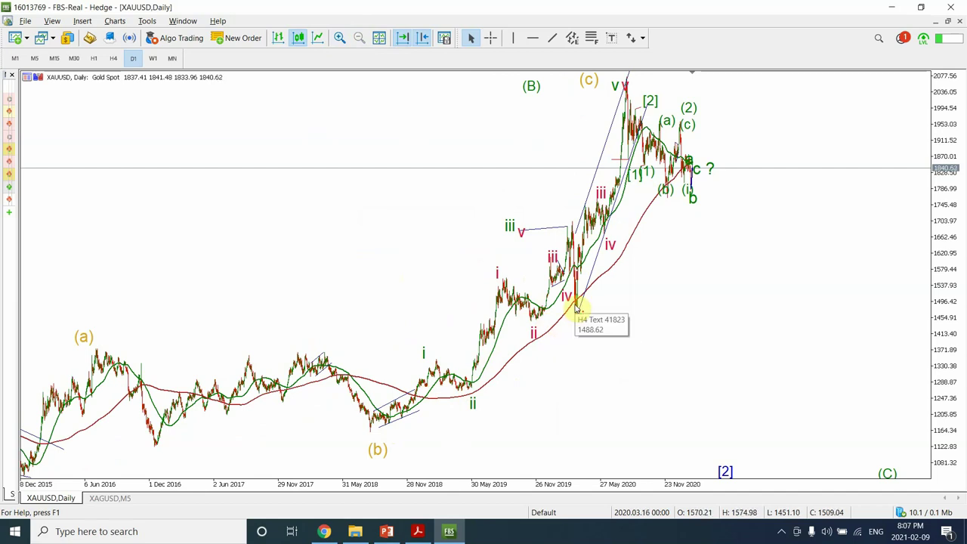
{"action": "mouse_move", "coordinate": [608, 237]}
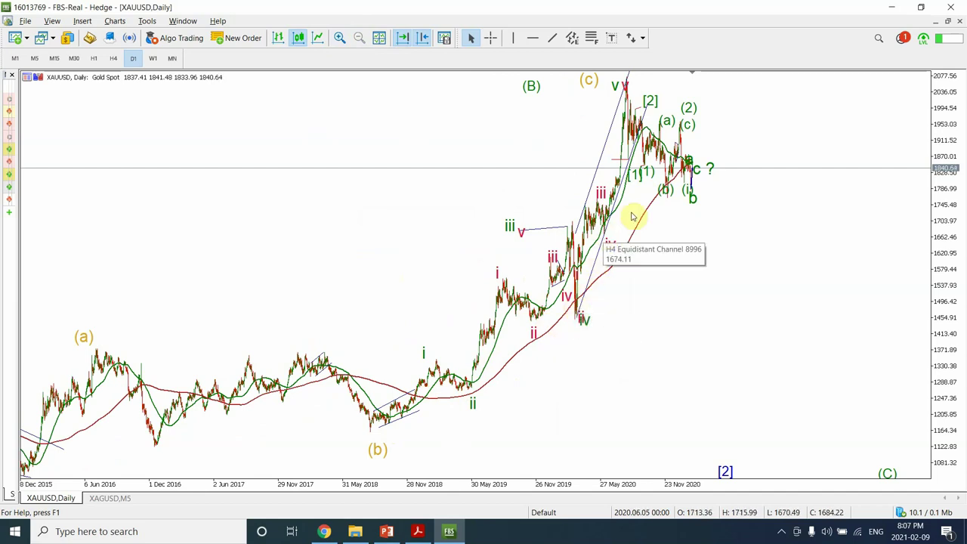
{"action": "left_click", "coordinate": [339, 40]}
{"action": "left_click", "coordinate": [339, 39]}
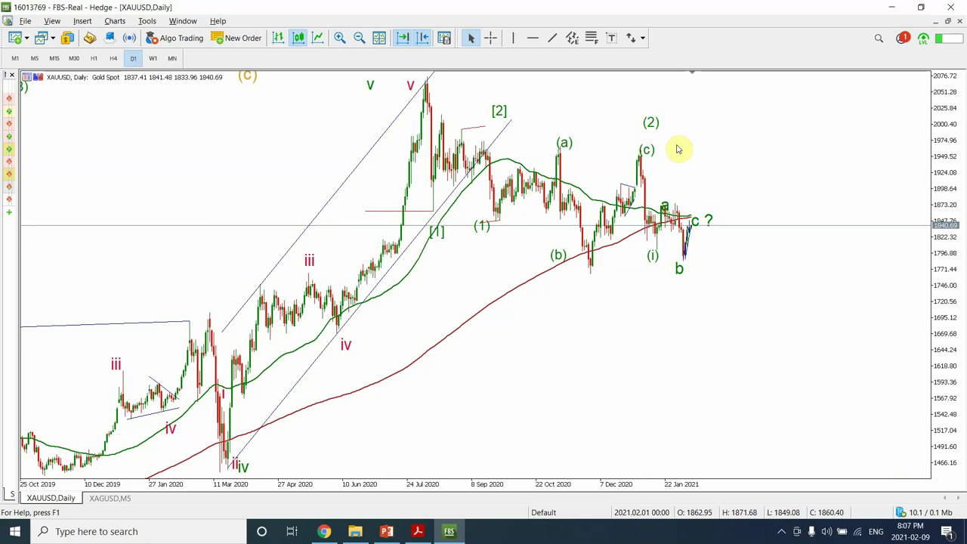
- Zoom in once more so June 2020 through February 2021 daily bars fill the view
{"action": "left_click", "coordinate": [338, 38]}
{"action": "right_click", "coordinate": [648, 320]}
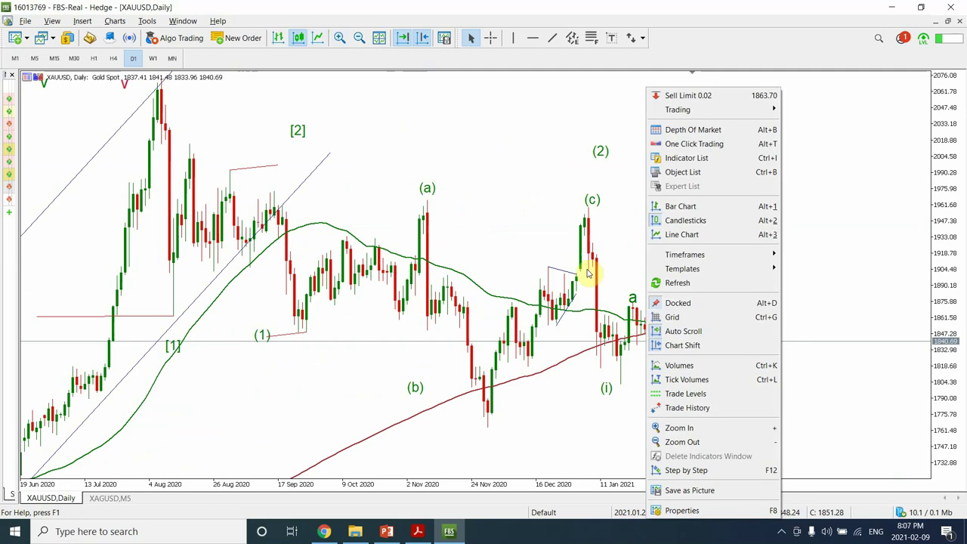
{"action": "left_click", "coordinate": [625, 242]}
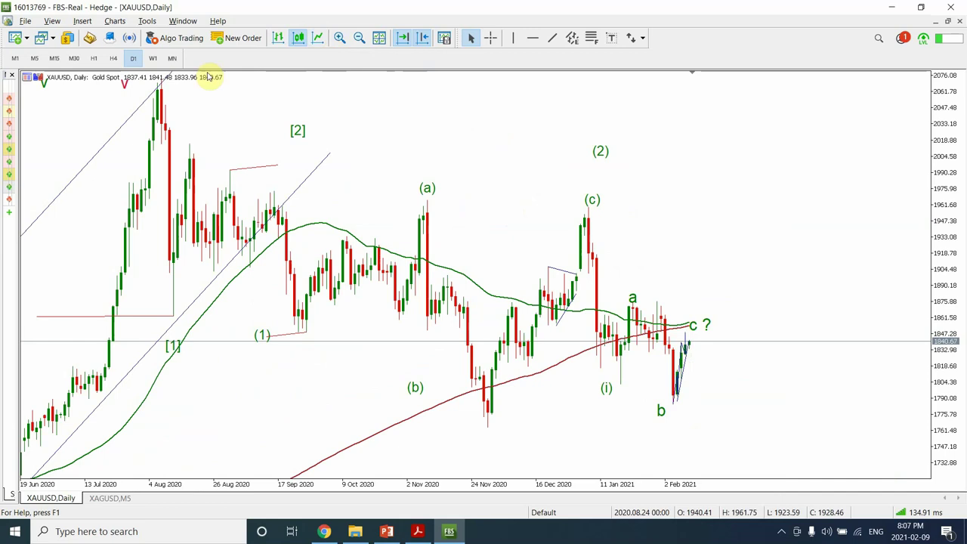
- View gold on H4, then M15, zooming to show bars back to 29 Jan
{"action": "left_click", "coordinate": [113, 60]}
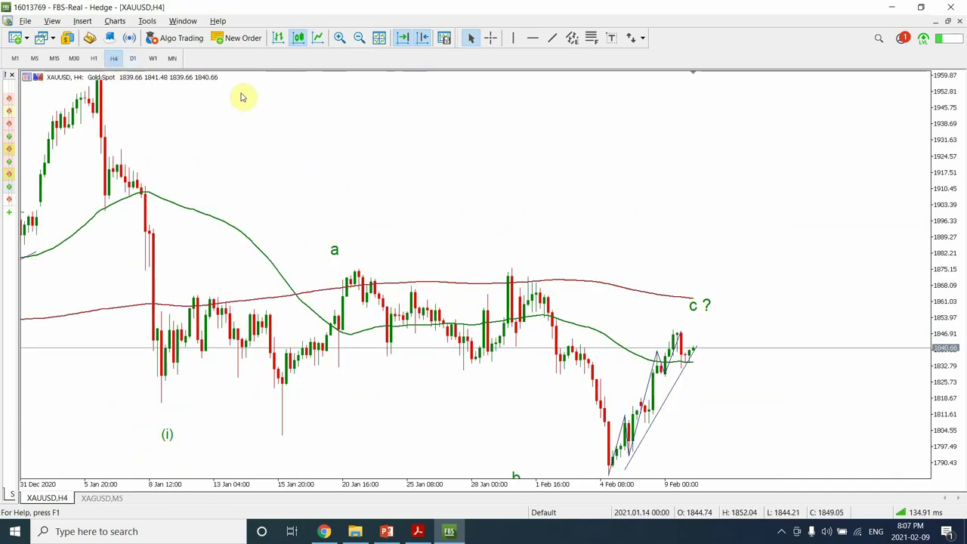
{"action": "left_click", "coordinate": [359, 38]}
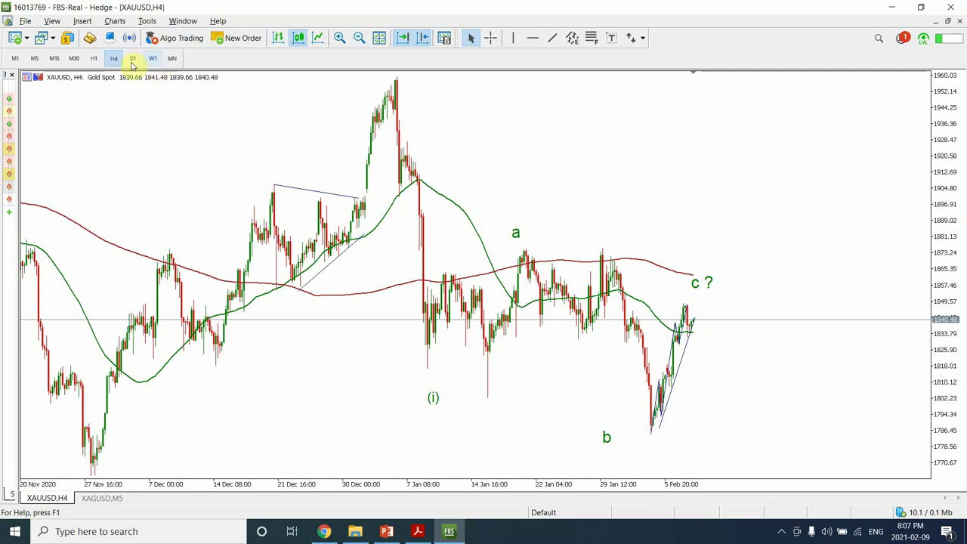
{"action": "left_click", "coordinate": [54, 58]}
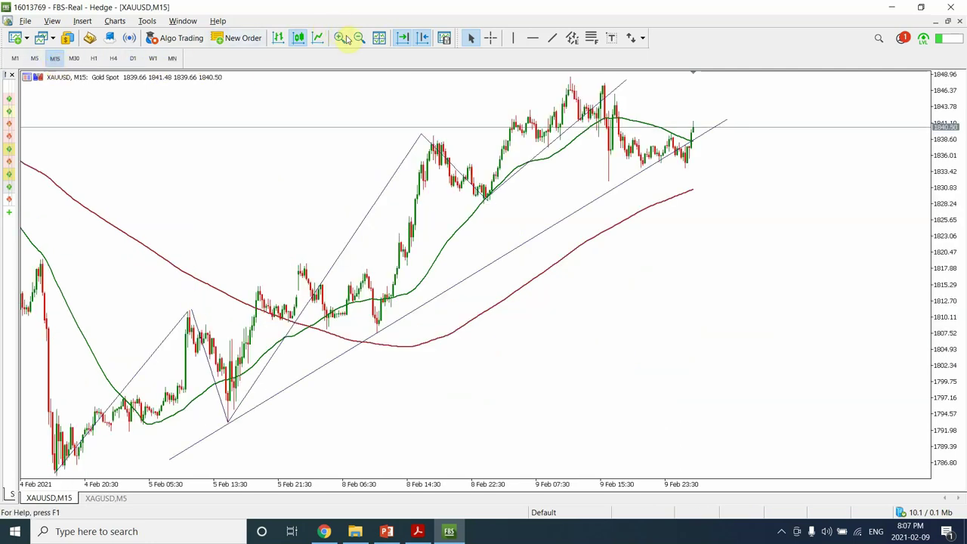
{"action": "left_click", "coordinate": [359, 38]}
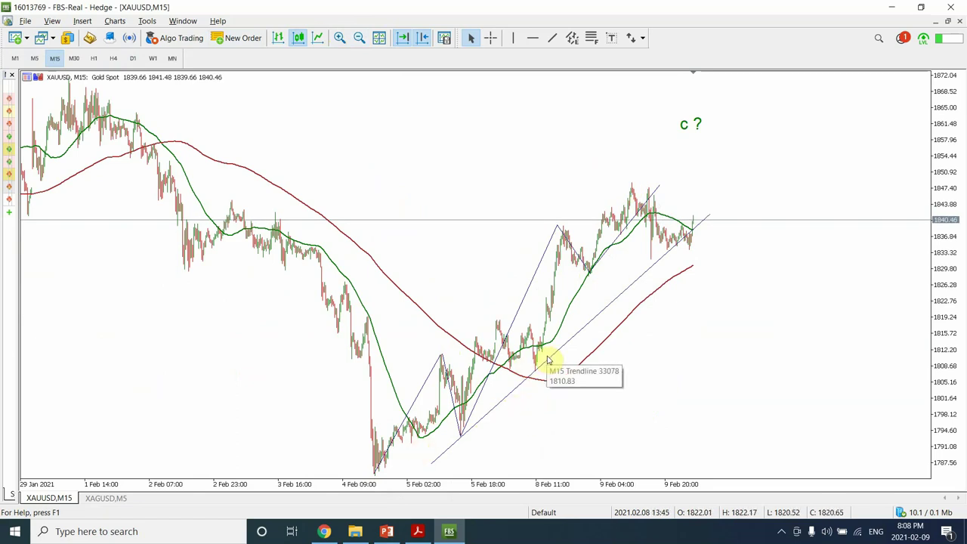
{"action": "left_click", "coordinate": [340, 39]}
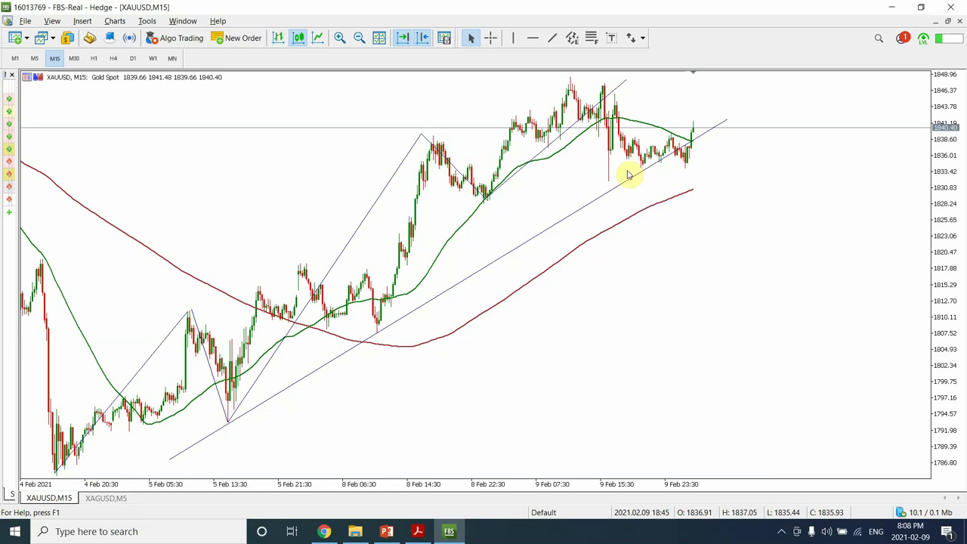
- Zoom out twice on the M15 chart for older history, then return to H4
{"action": "mouse_move", "coordinate": [689, 163]}
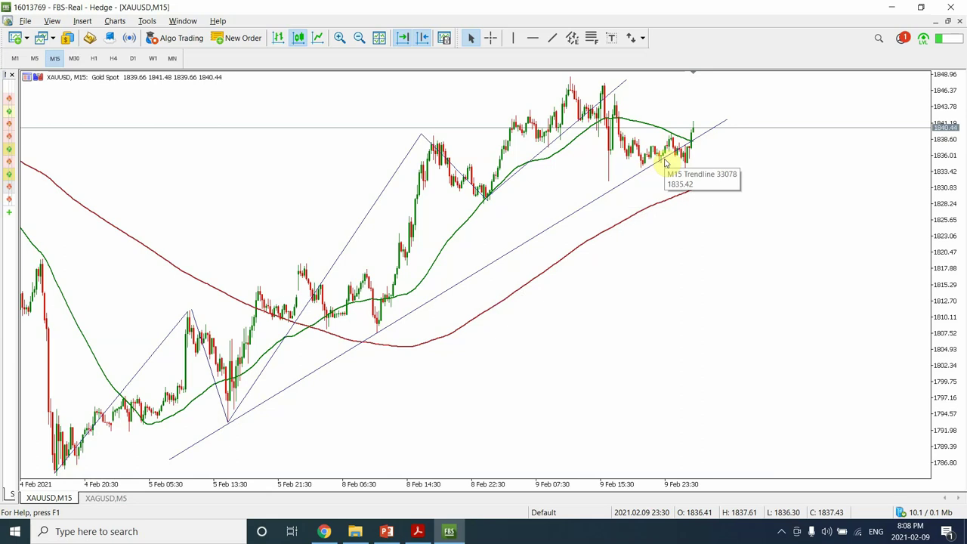
{"action": "left_click", "coordinate": [360, 38]}
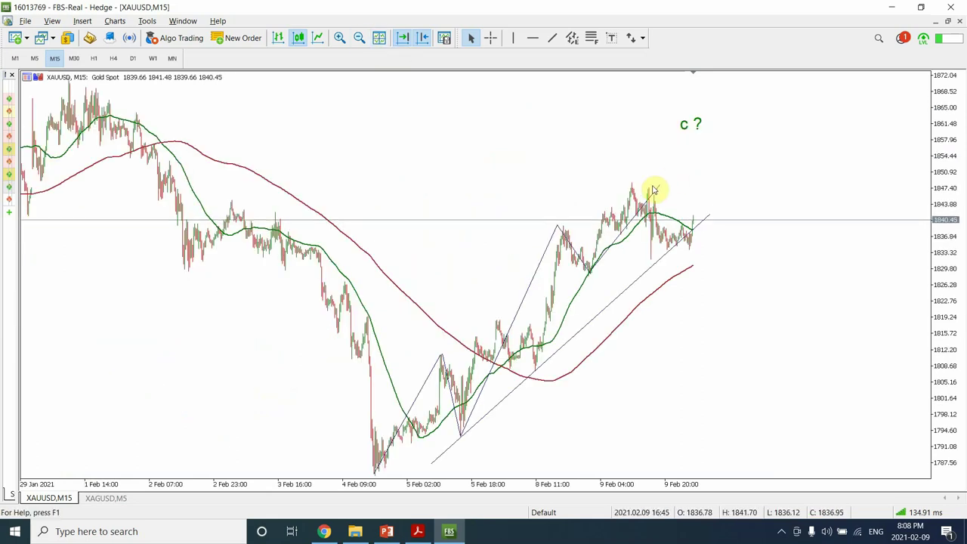
{"action": "left_click", "coordinate": [359, 38]}
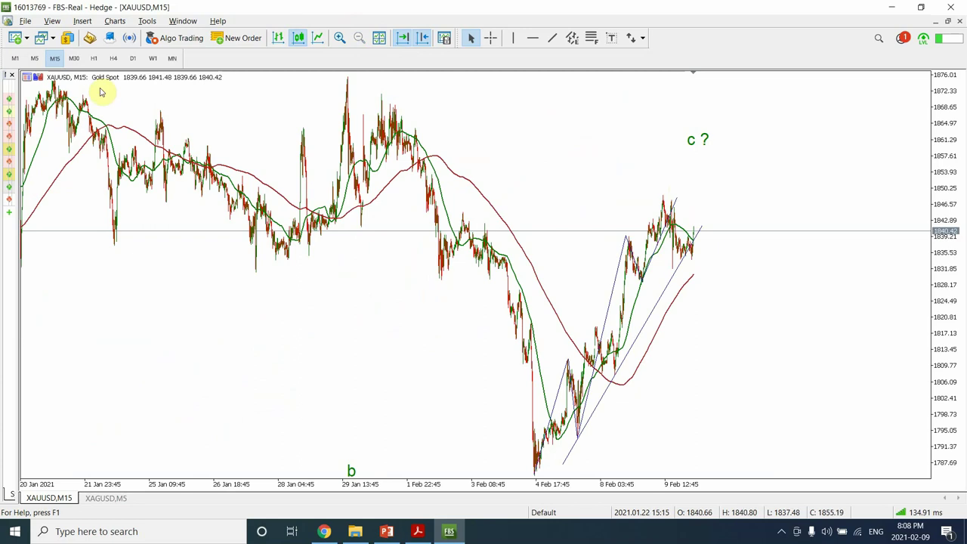
{"action": "left_click", "coordinate": [115, 59]}
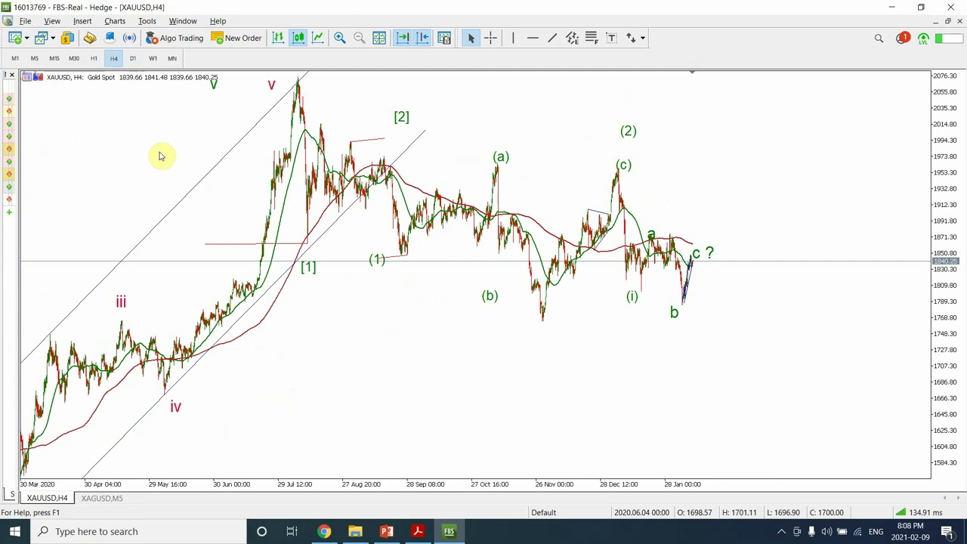
- Put gold on the MN monthly timeframe and zoom in twice to spread the wave labels
{"action": "left_click", "coordinate": [173, 59]}
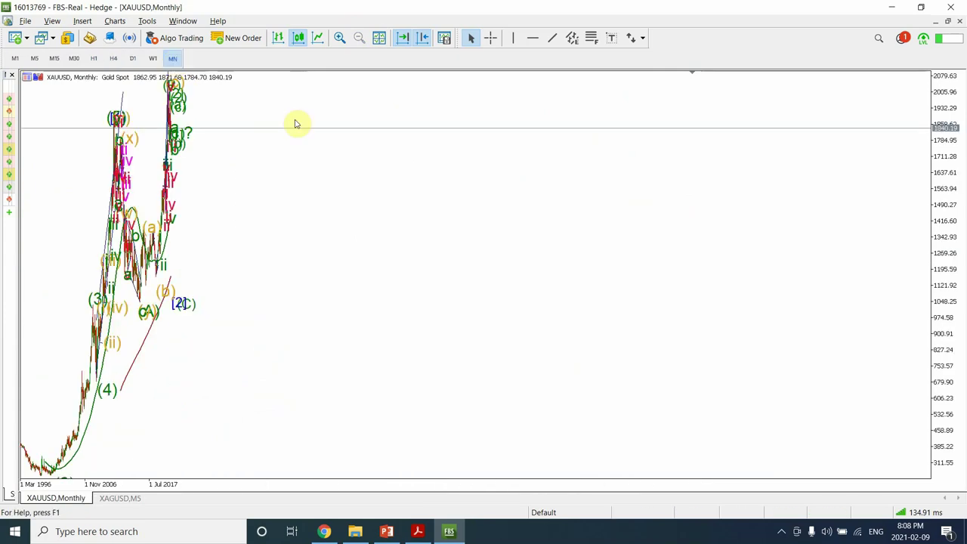
{"action": "left_click", "coordinate": [340, 38]}
{"action": "left_click", "coordinate": [340, 39]}
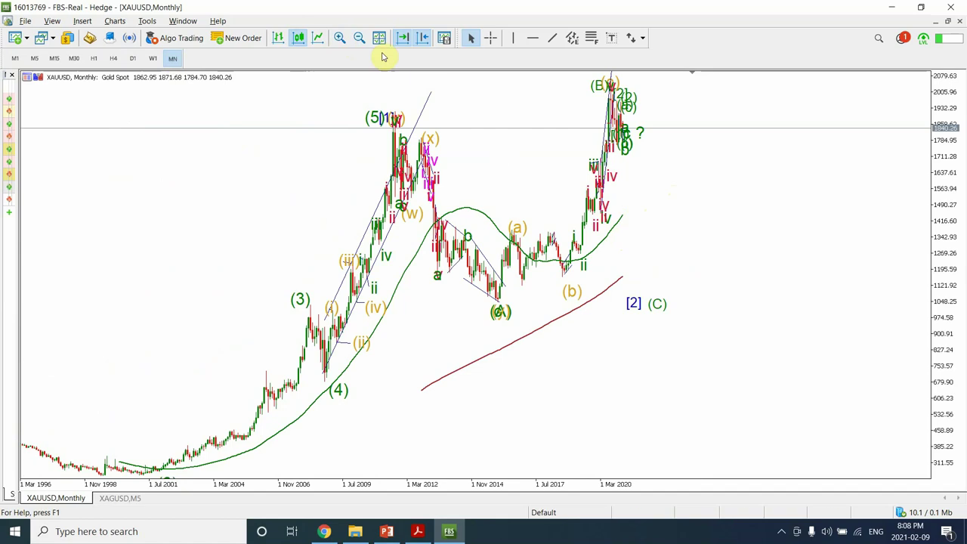
{"action": "left_click", "coordinate": [83, 27]}
{"action": "mouse_move", "coordinate": [92, 37]}
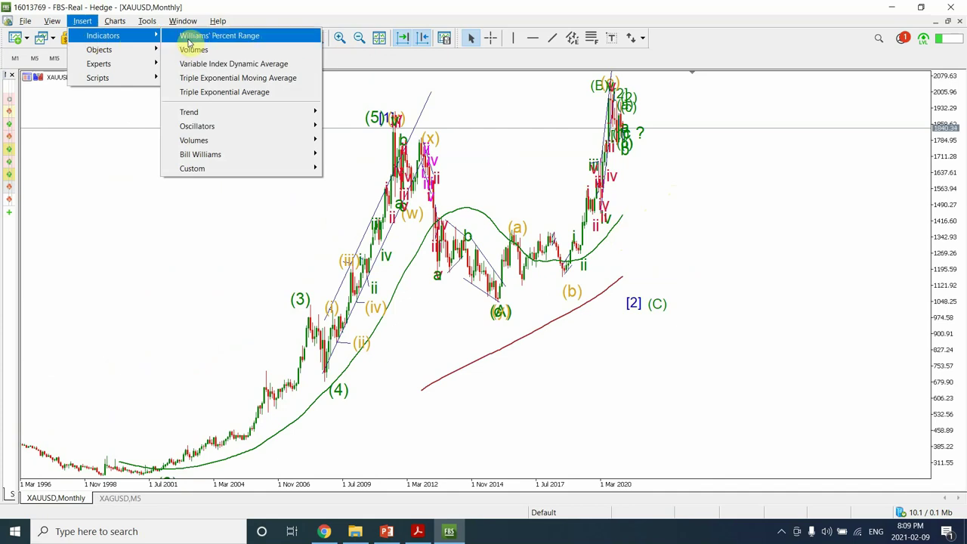
- Add an Oscillators > Relative Strength Index with period 14 below the monthly chart
{"action": "mouse_move", "coordinate": [202, 117]}
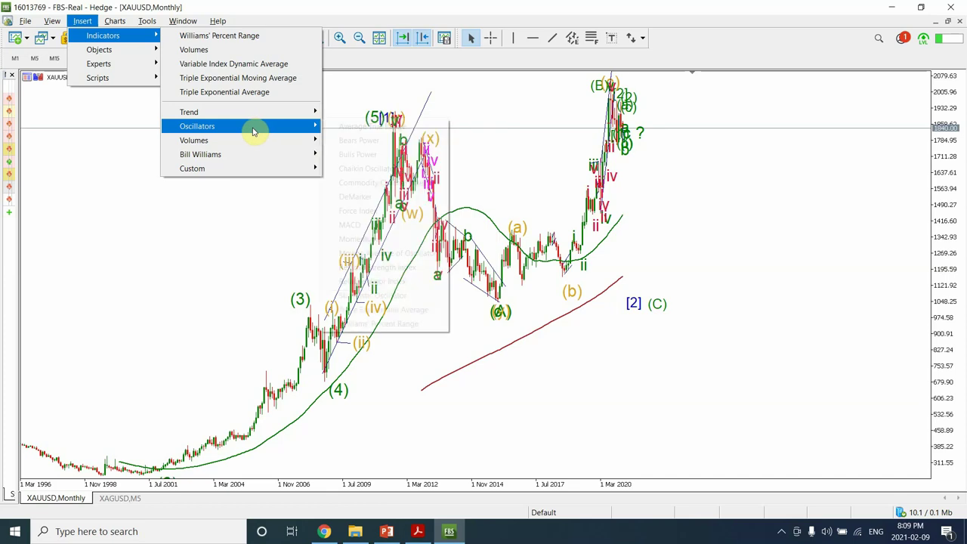
{"action": "mouse_move", "coordinate": [255, 132]}
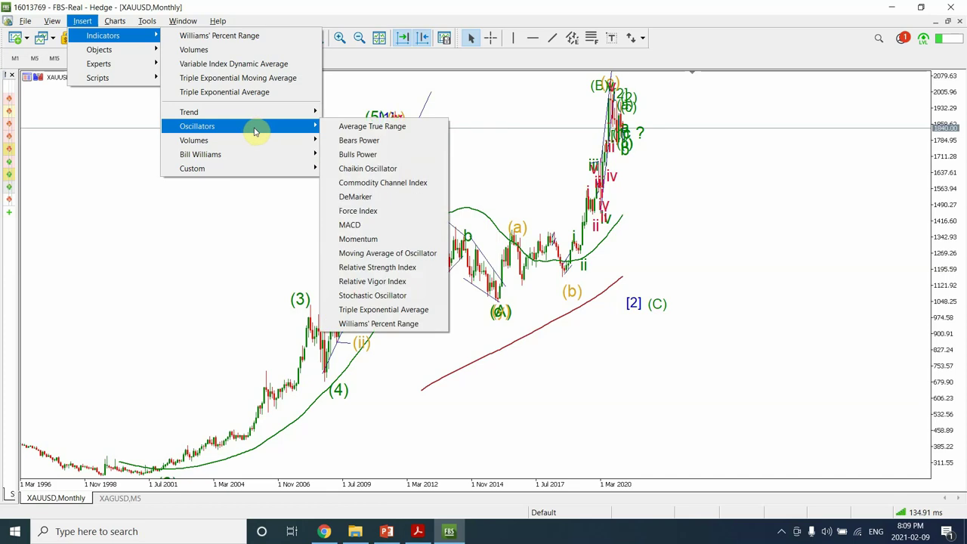
{"action": "left_click", "coordinate": [379, 270]}
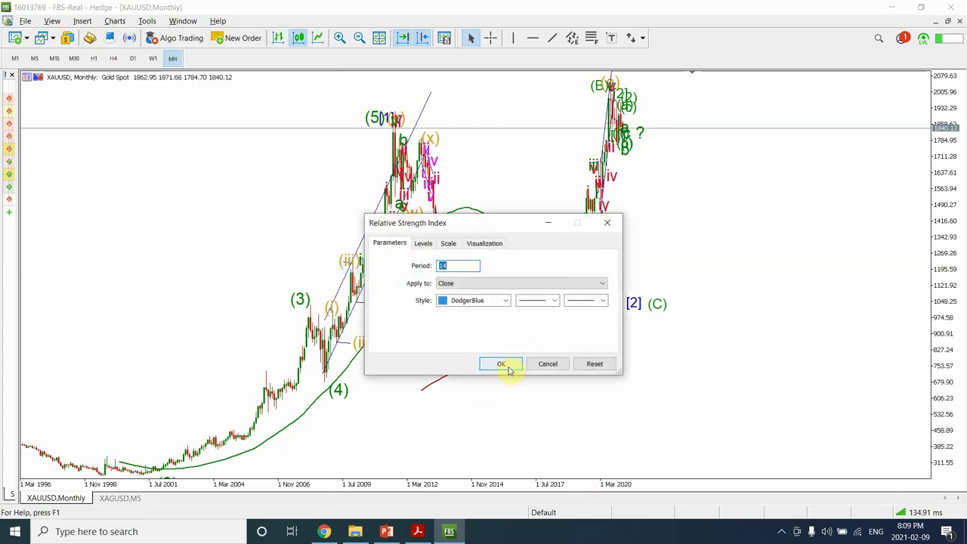
{"action": "left_click", "coordinate": [509, 367]}
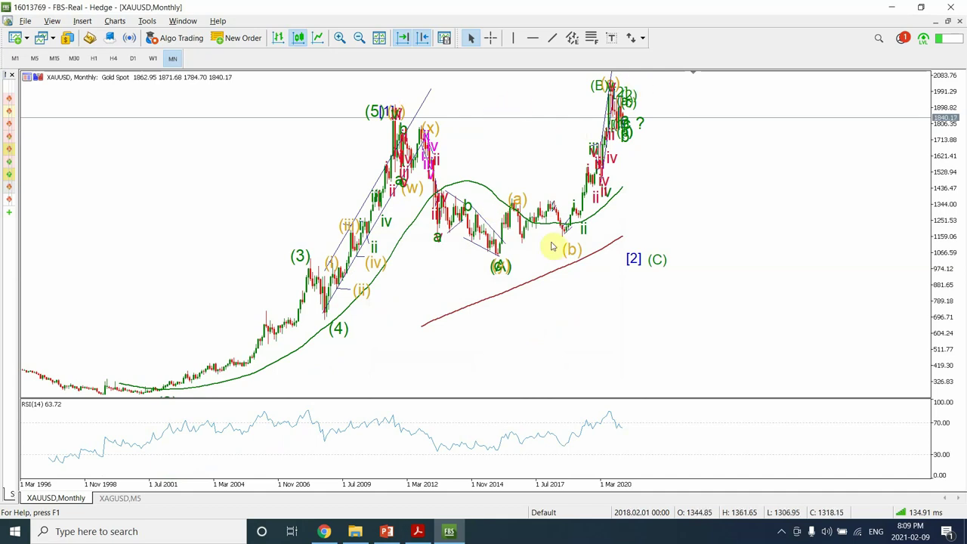
- Drag the RSI(14) pane divider downward so the price chart takes more height
{"action": "mouse_move", "coordinate": [614, 414]}
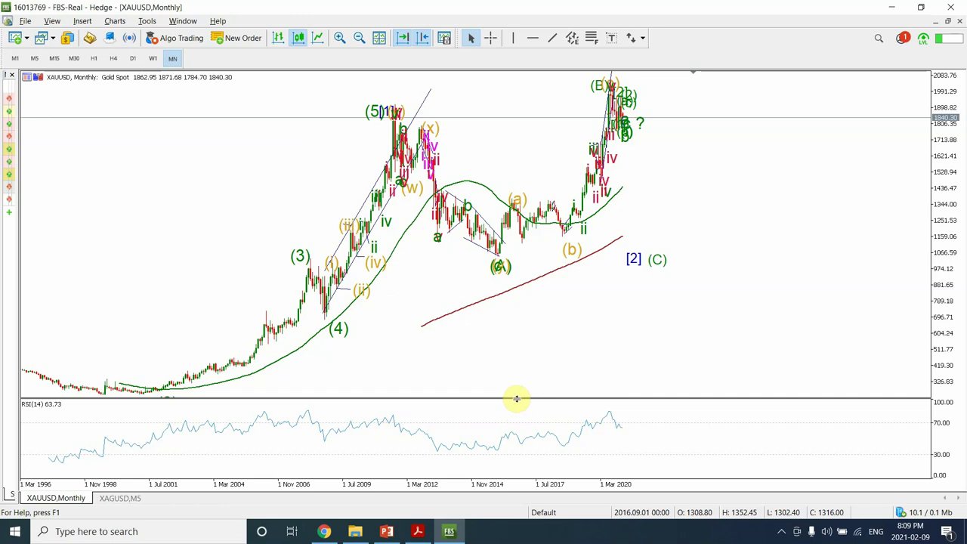
{"action": "left_click_drag", "start_coordinate": [516, 399], "coordinate": [512, 452]}
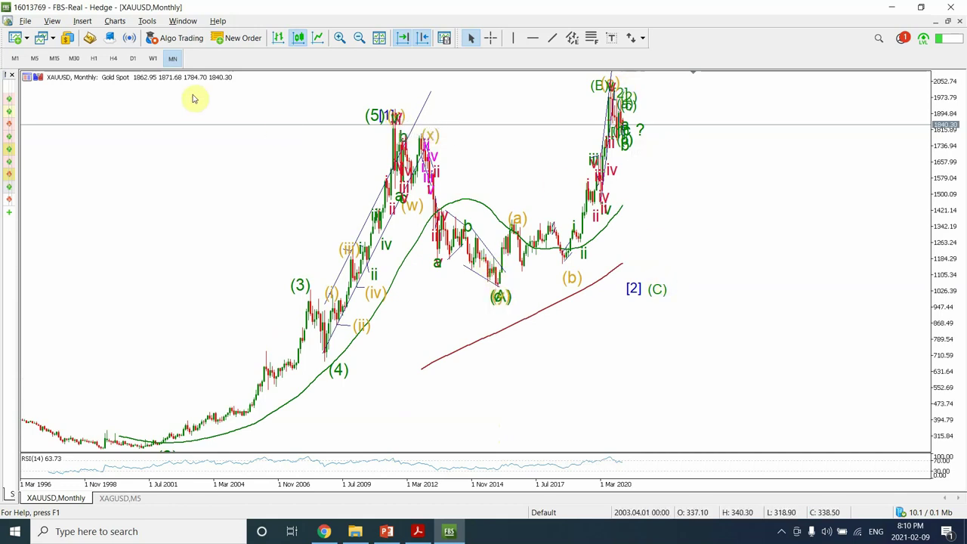
- Check gold on W1, then D1 zoomed in, and finish on the H4 timeframe
{"action": "left_click", "coordinate": [151, 59]}
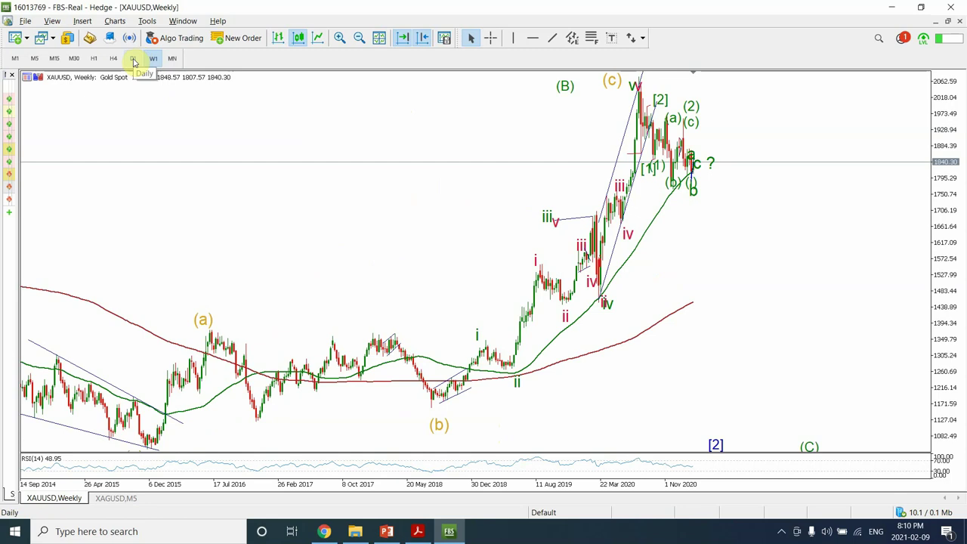
{"action": "left_click", "coordinate": [133, 59]}
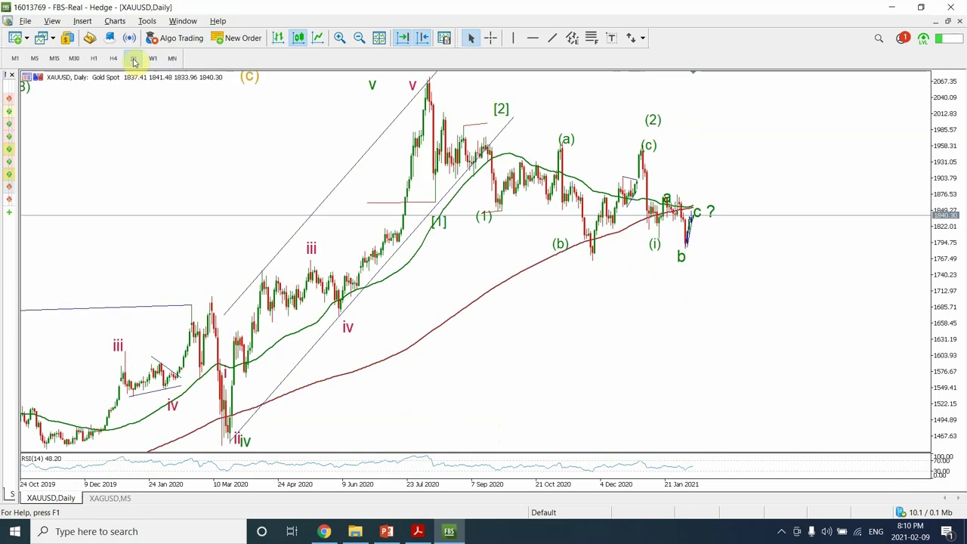
{"action": "left_click", "coordinate": [340, 39]}
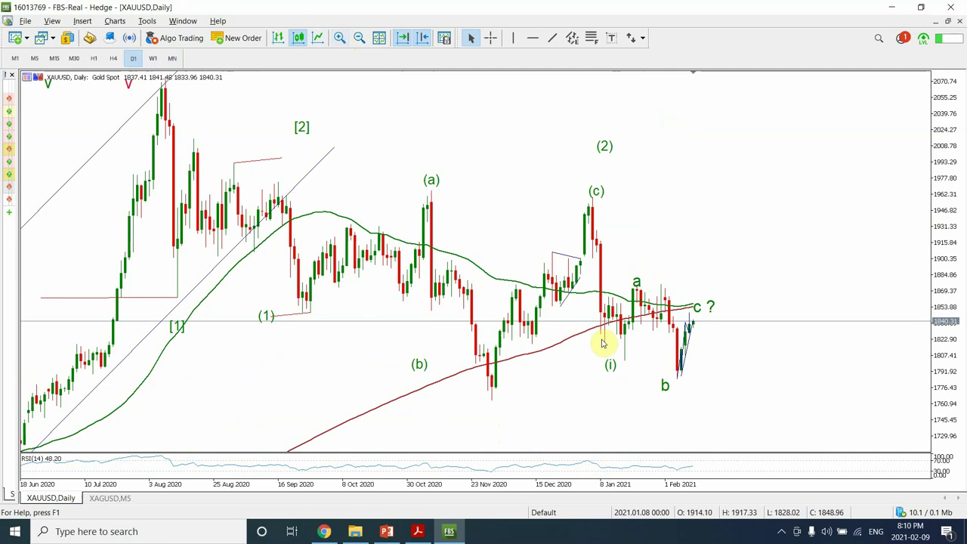
{"action": "mouse_move", "coordinate": [666, 317]}
{"action": "mouse_move", "coordinate": [697, 310]}
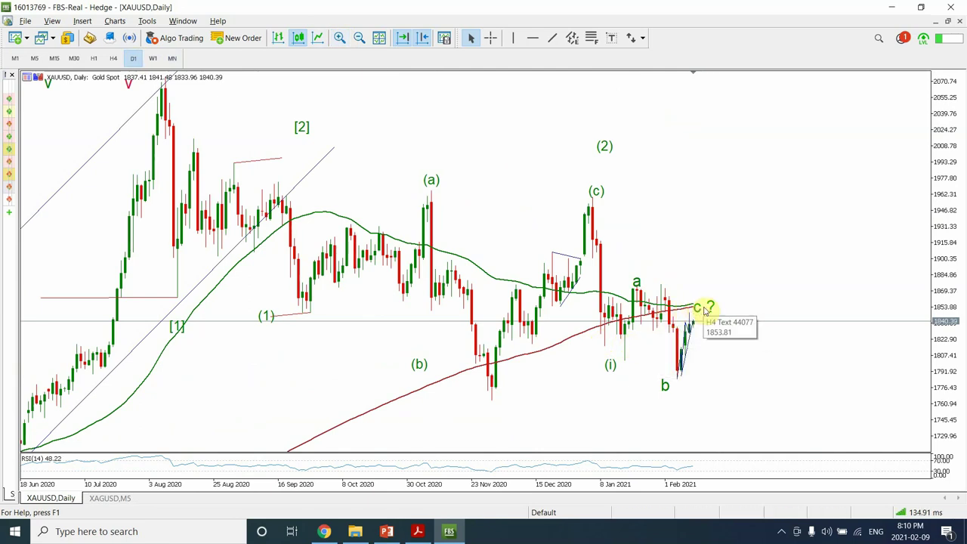
{"action": "left_click", "coordinate": [113, 59]}
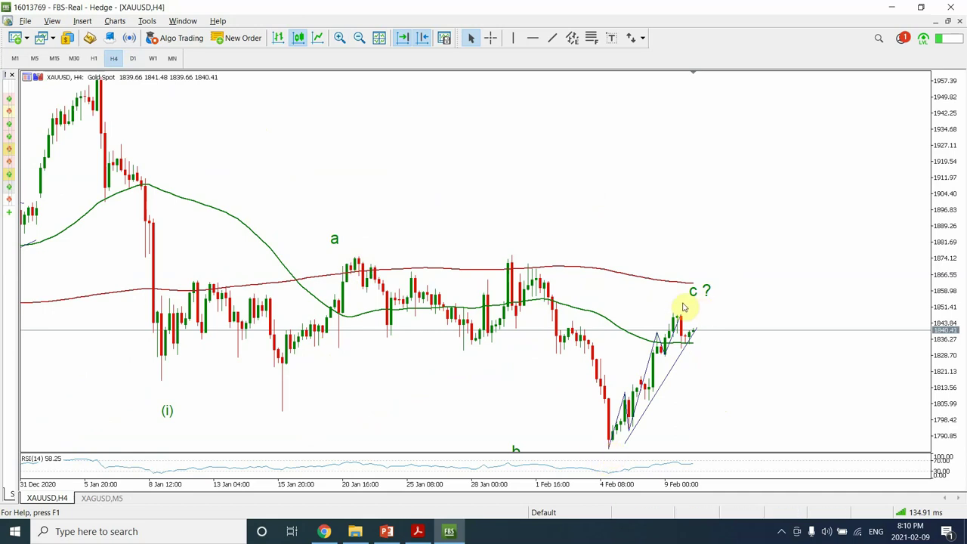
- Switch to the XAGUSD silver chart and compare it on the H1 and H4 timeframes
{"action": "left_click", "coordinate": [97, 499]}
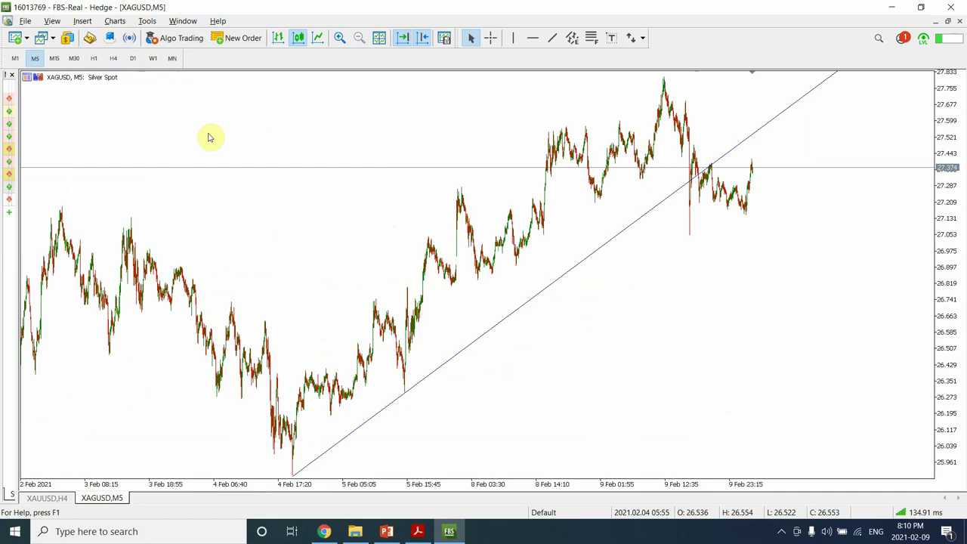
{"action": "left_click", "coordinate": [94, 59]}
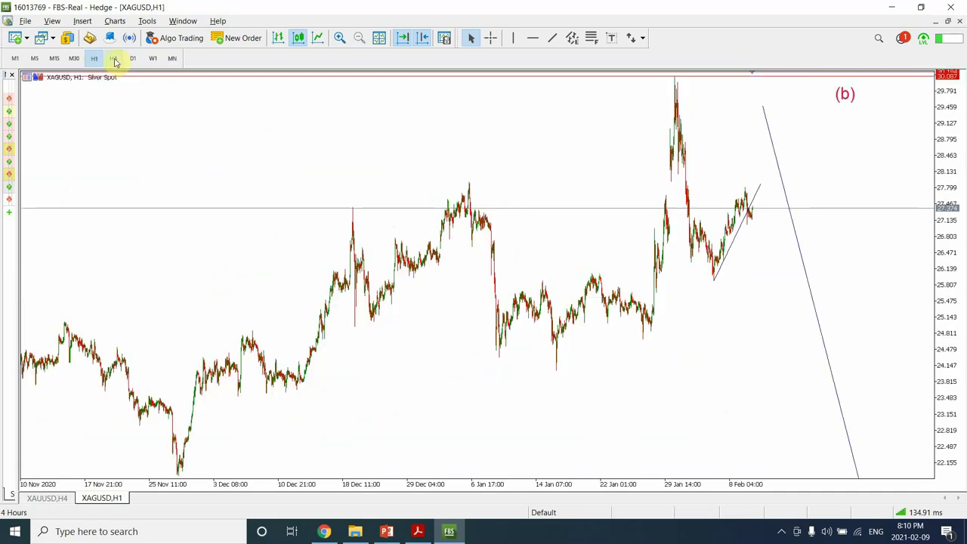
{"action": "left_click", "coordinate": [113, 60]}
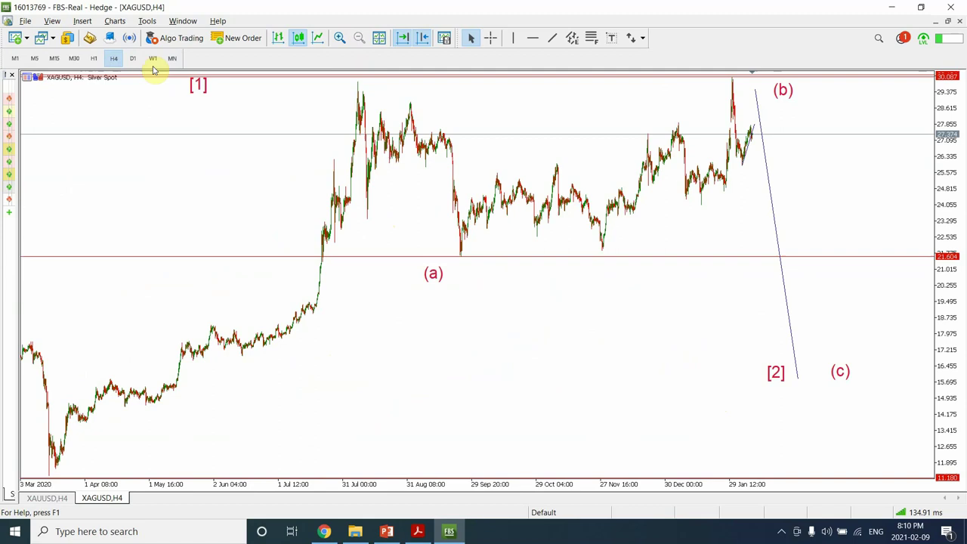
{"action": "left_click", "coordinate": [93, 59]}
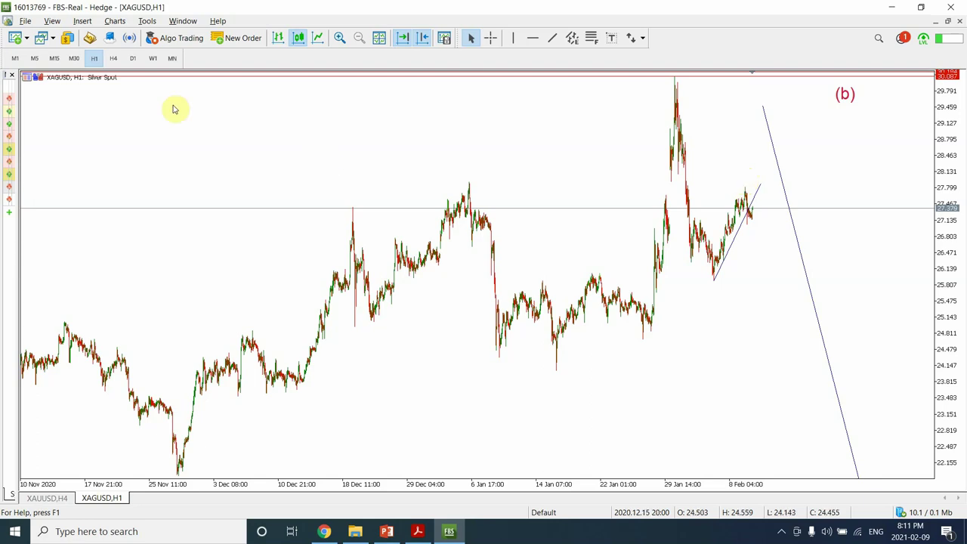
- Show silver on D1, zoomed in twice to roughly Sep 2019 through Jan 2021
{"action": "left_click", "coordinate": [133, 60]}
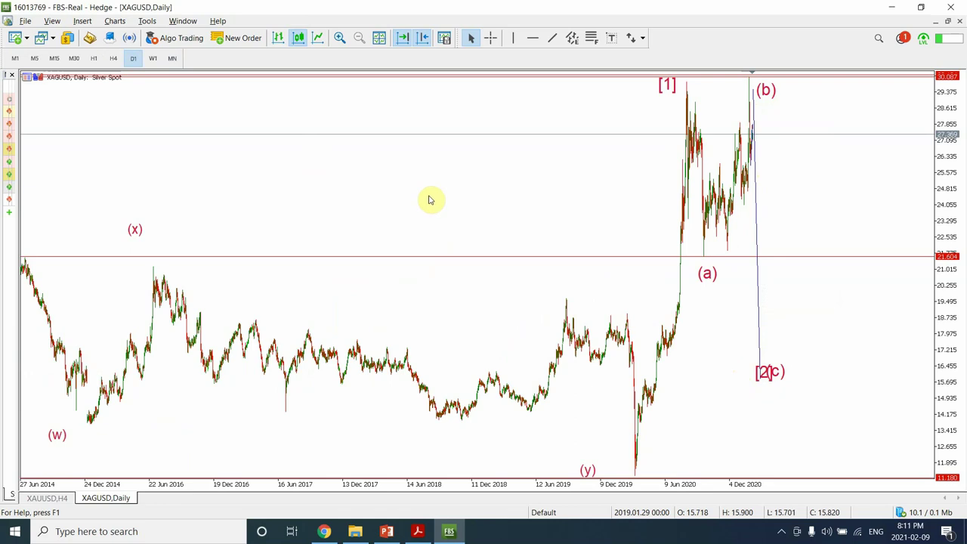
{"action": "left_click", "coordinate": [341, 37]}
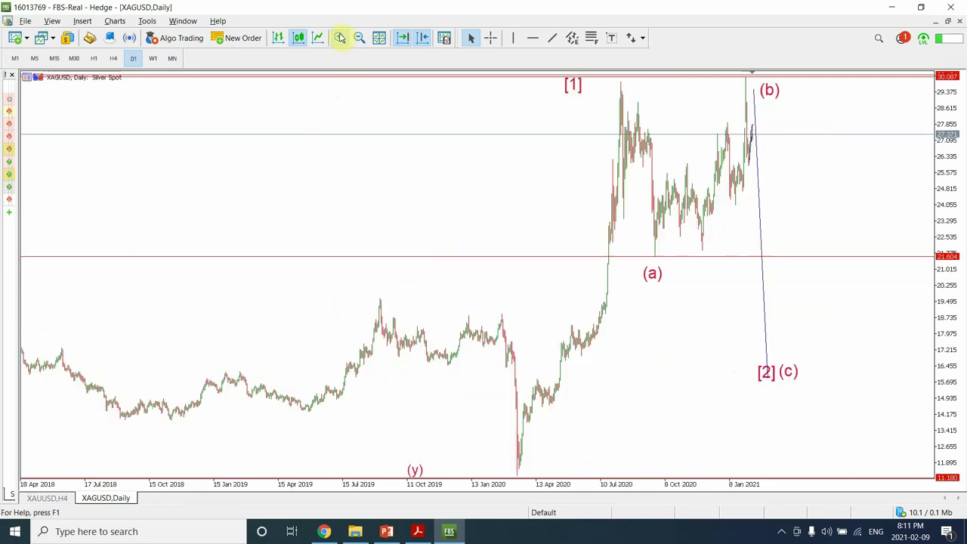
{"action": "left_click", "coordinate": [341, 38]}
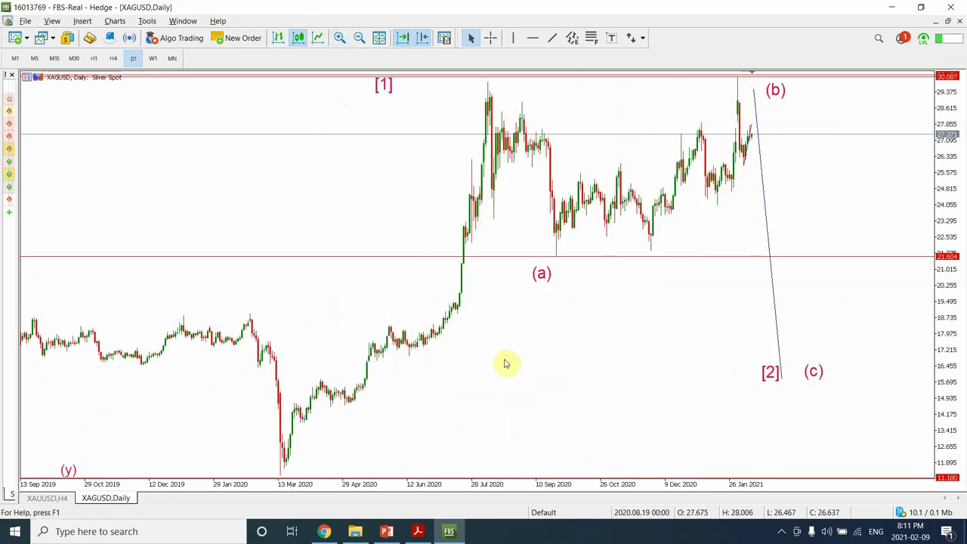